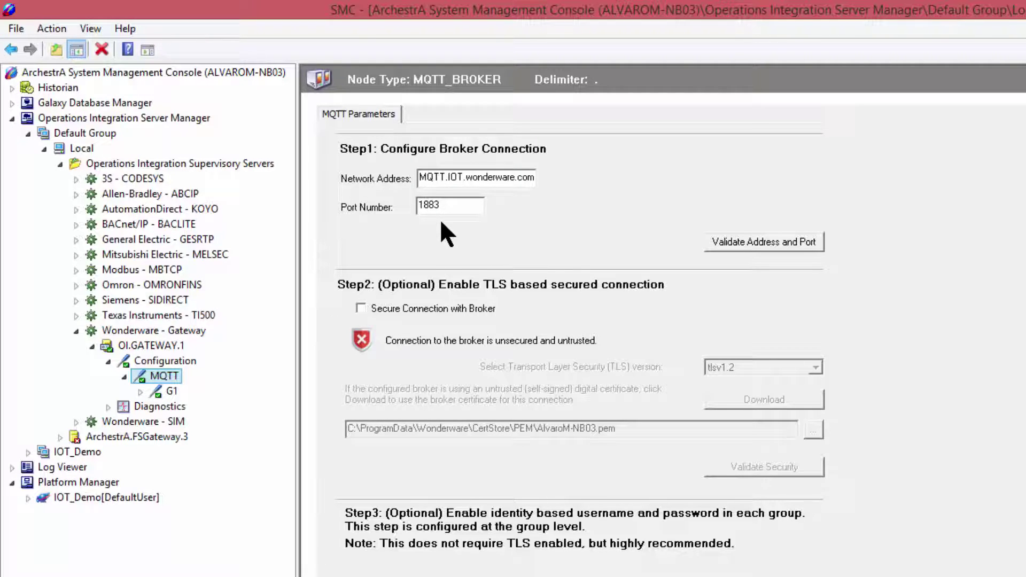
Step: Validate the MQTT broker's network address and port, and dismiss the connection test result
left_click(743, 241)
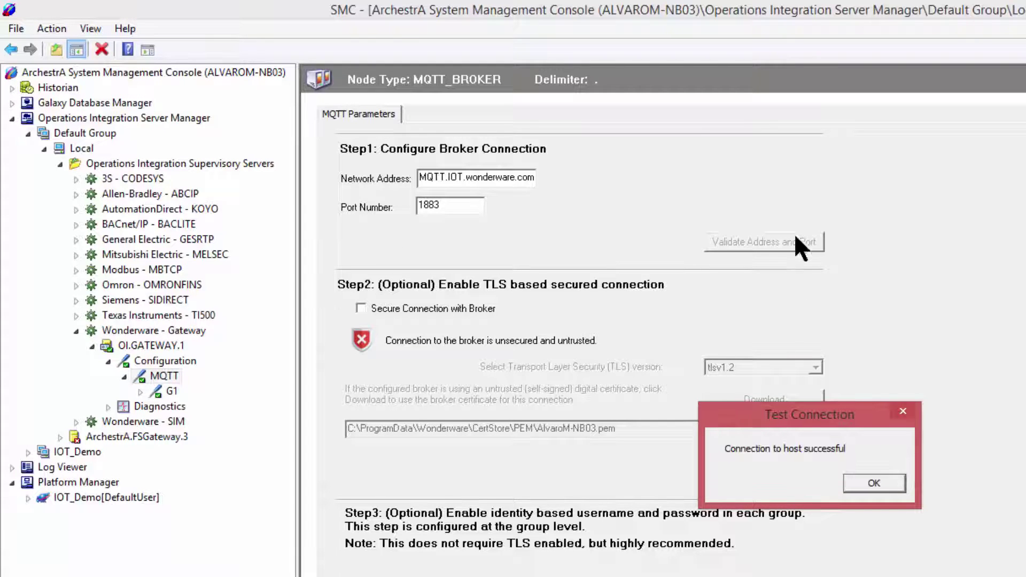
left_click(903, 411)
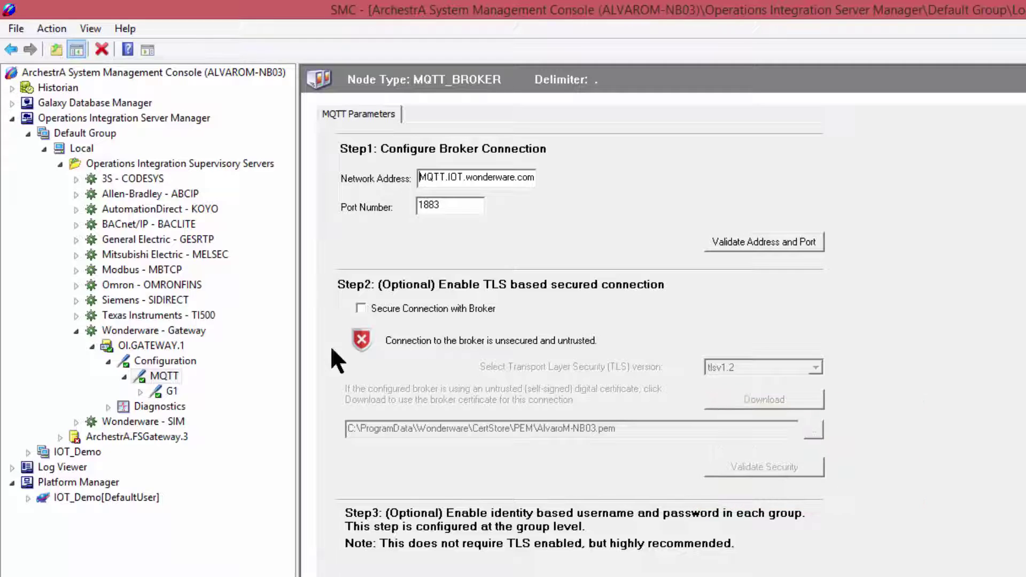
Step: View the MQTT_G1 device group's diagnostics under OI.GATEWAY.1 and widen the value column to read the owntracks/user/Carrier_A37B item
left_click(106, 407)
left_click(124, 498)
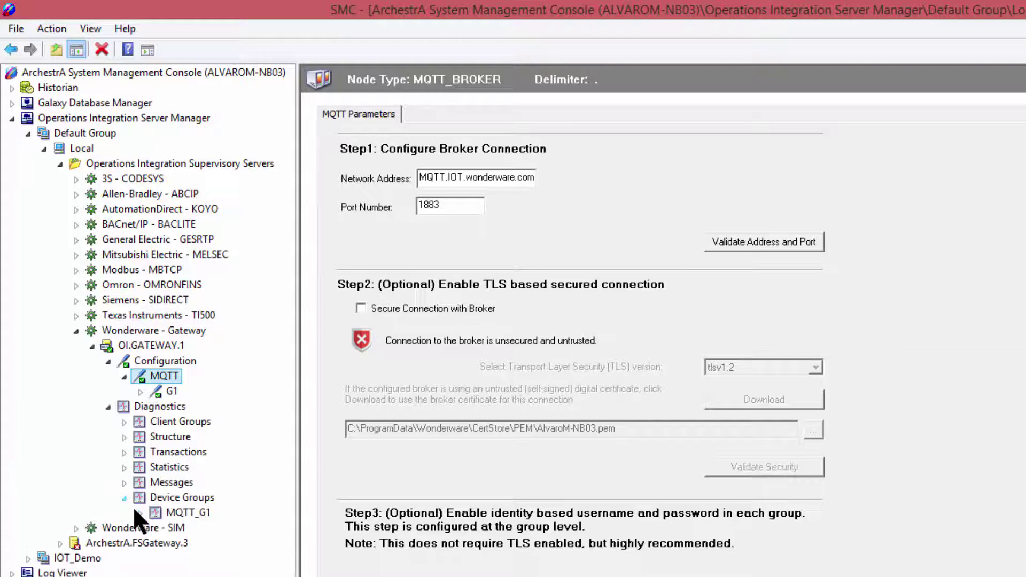
left_click(161, 512)
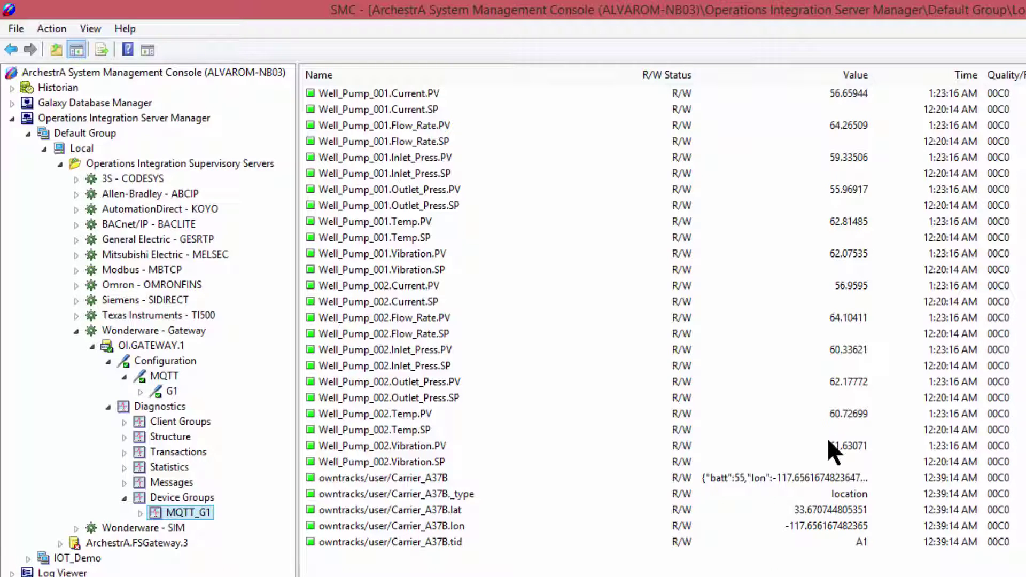
left_click(388, 477)
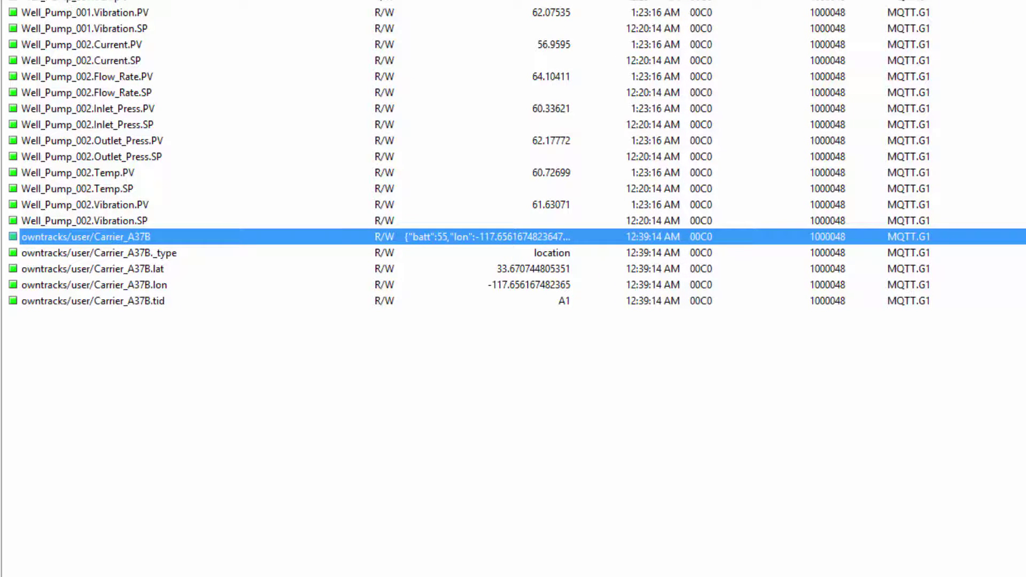
left_click_drag(576, 0, 1021, 0)
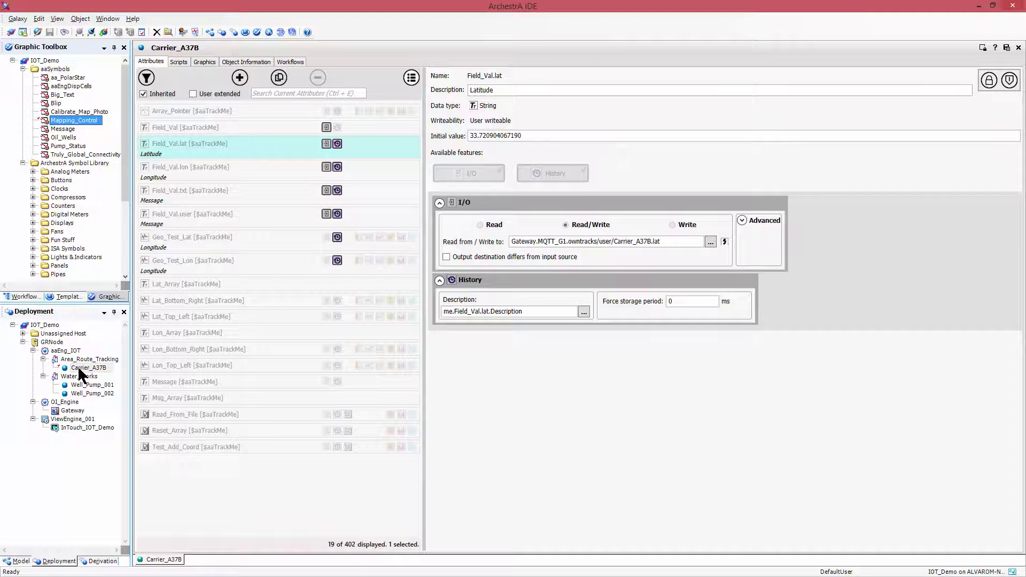
Step: Switch to ArchestrA IDE and examine the I/O references of Carrier_A37B's Field_Val.lat and Field_Val.lon attributes
left_click(82, 368)
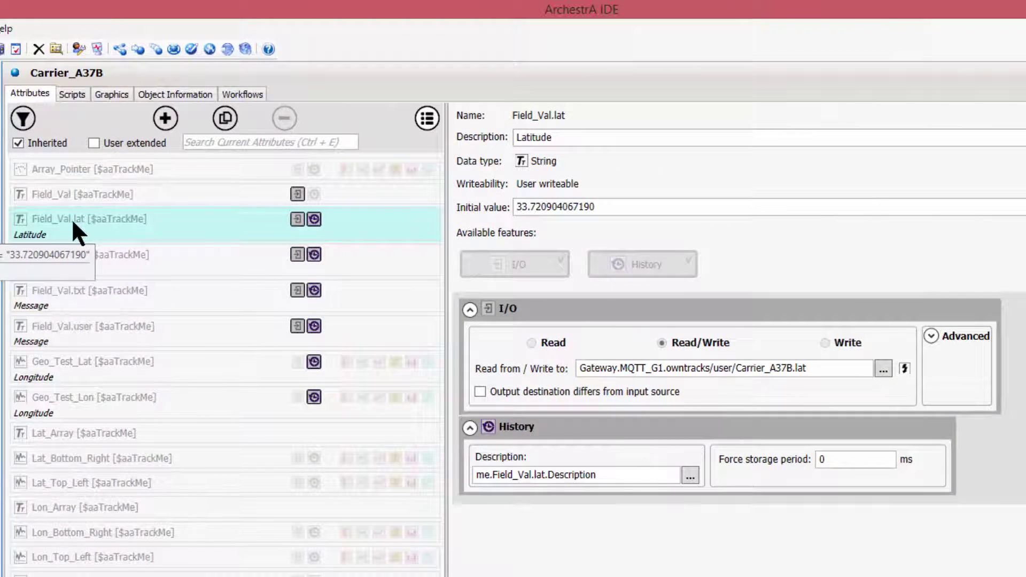
left_click(76, 218)
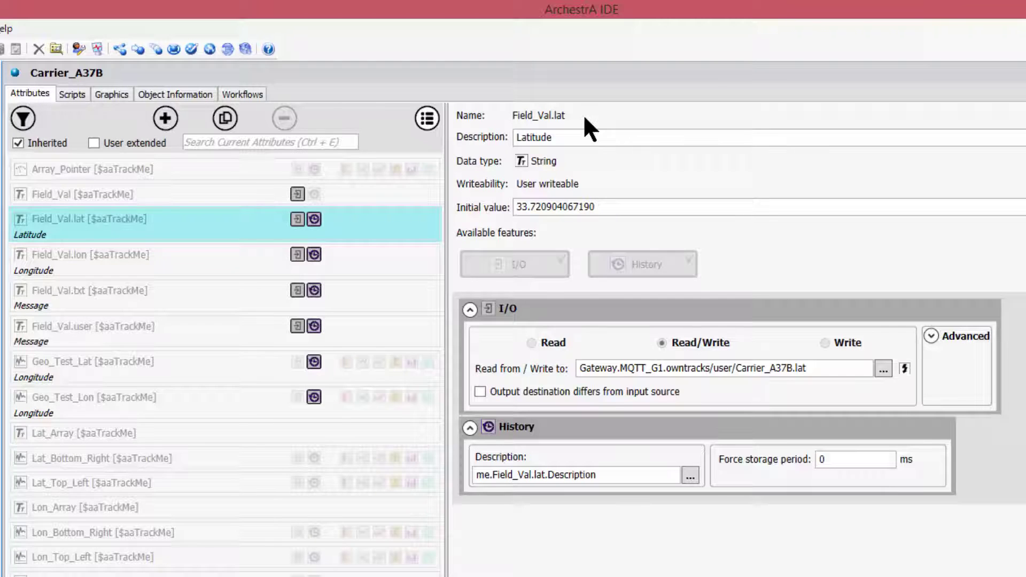
left_click(666, 371)
left_click(688, 369)
left_click_drag(817, 367, 667, 371)
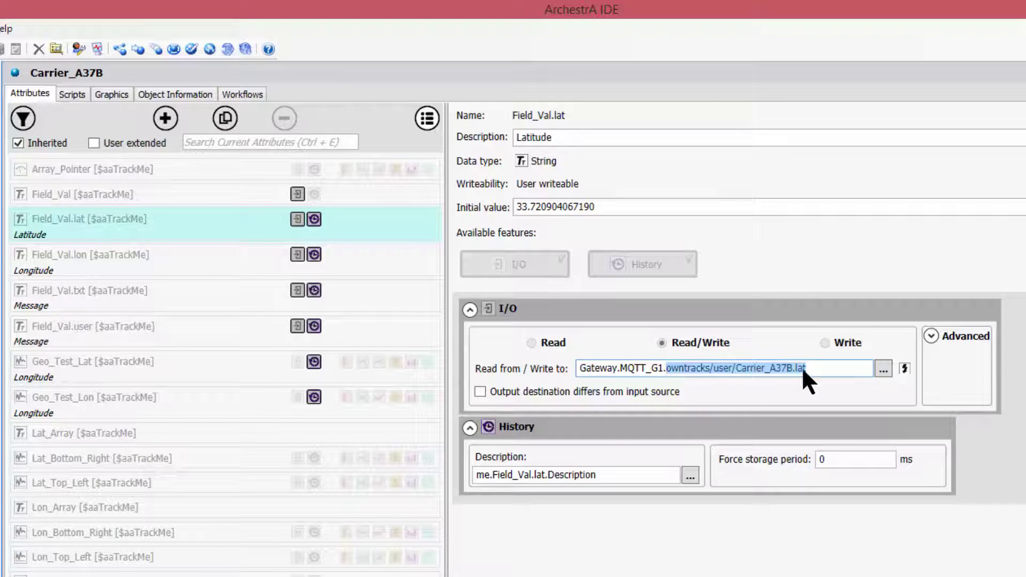
left_click(149, 261)
left_click_drag(821, 372, 668, 373)
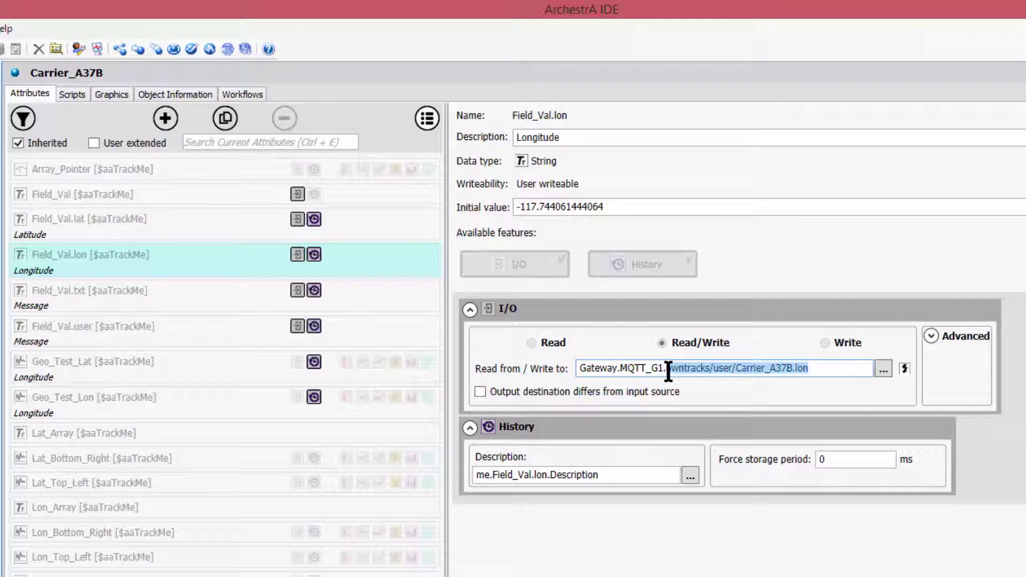
Step: Switch back to the System Management Console and examine the Carrier_A37B lat and tid items against the raw owntracks message
key("alt+Tab")
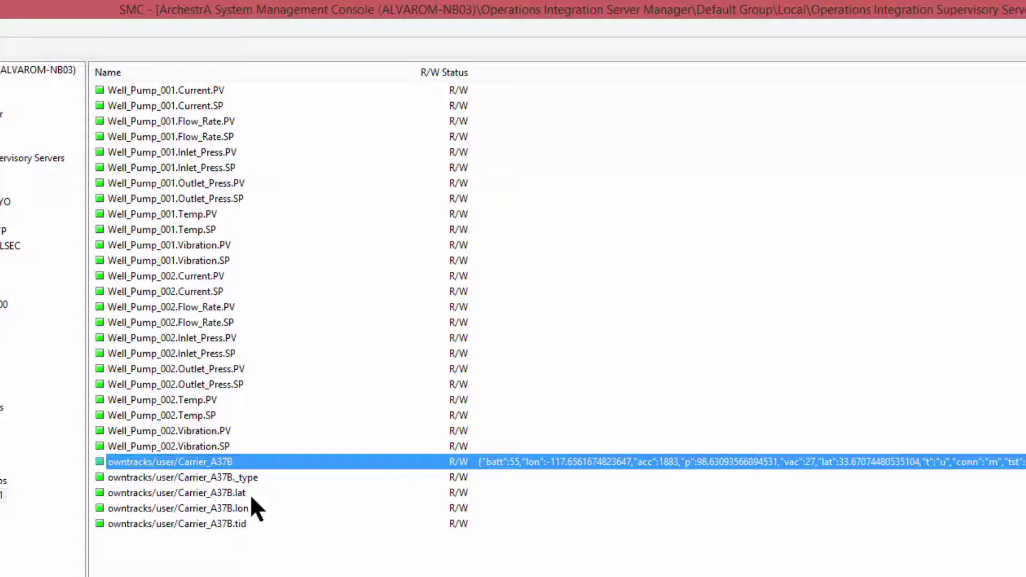
left_click(223, 492)
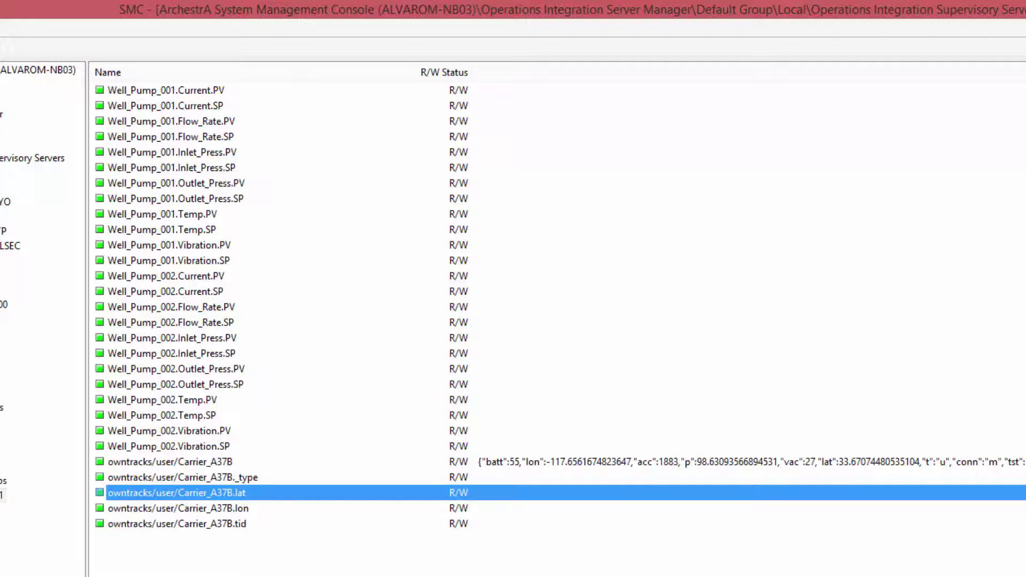
left_click(658, 524)
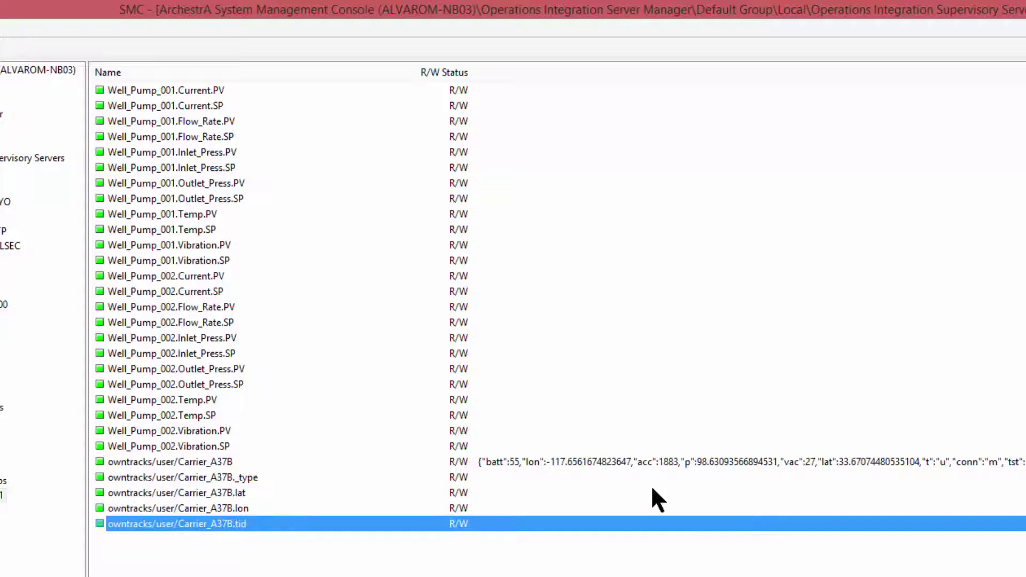
mouse_move(707, 460)
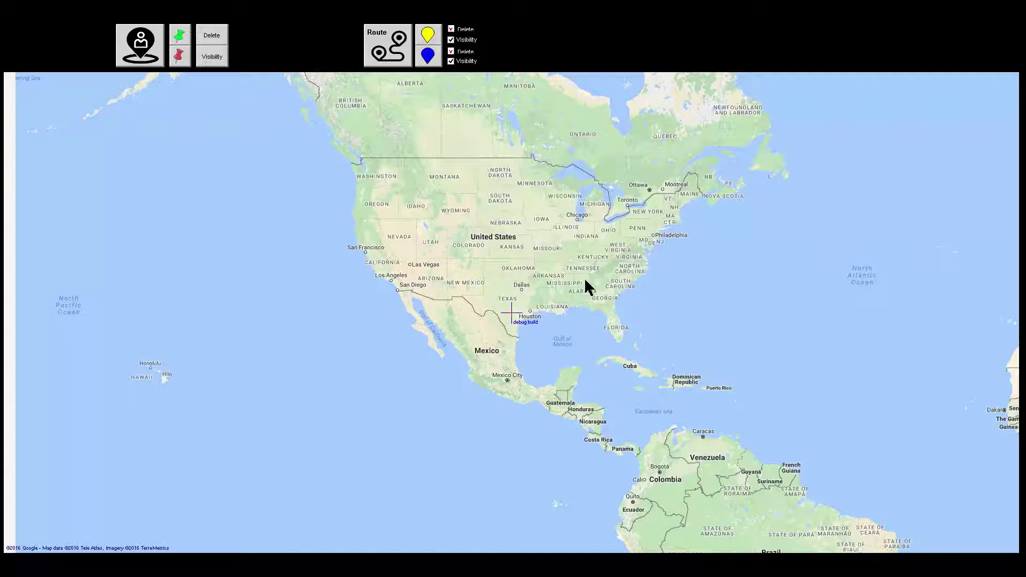
Step: In the running map application, add the carrier's location pushpin and plot its route with yellow markers
left_click(160, 33)
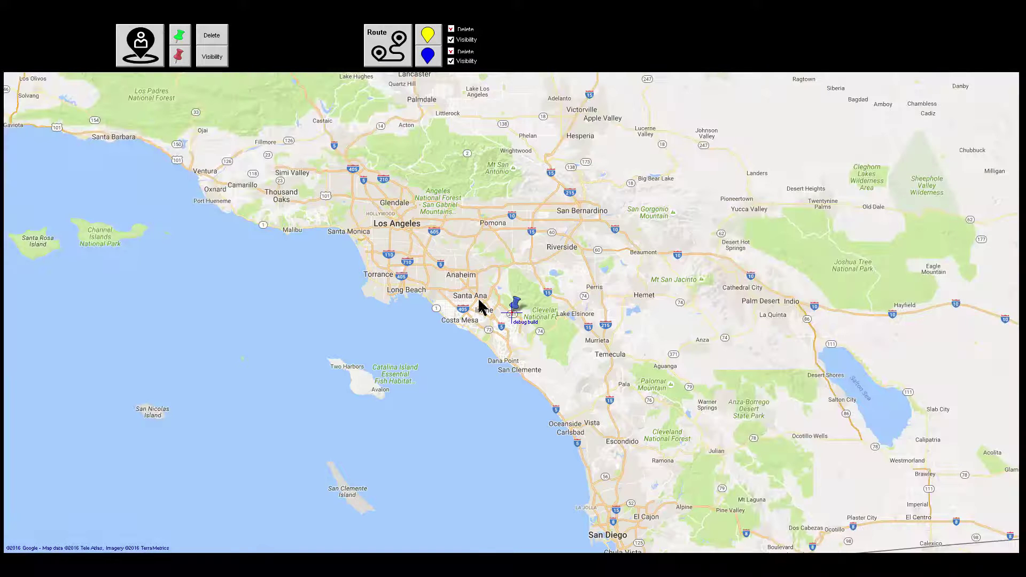
scroll(537, 323, "up", 2)
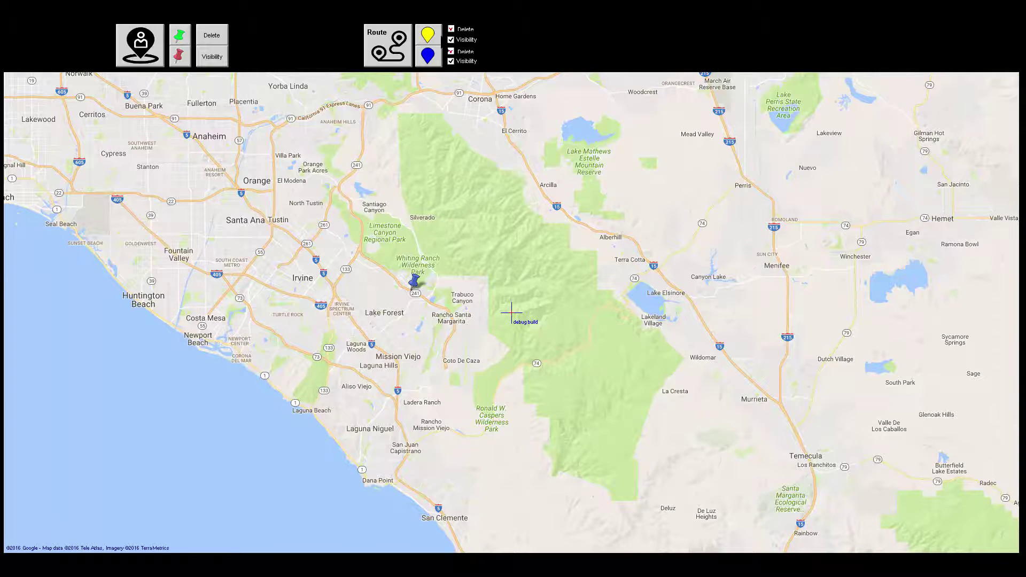
left_click(432, 39)
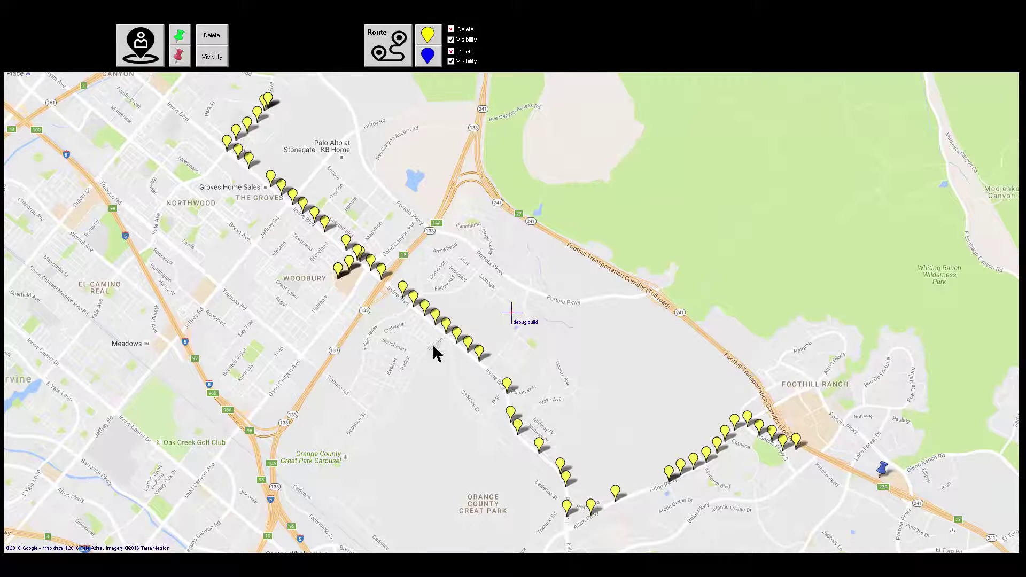
scroll(719, 447, "down", 1)
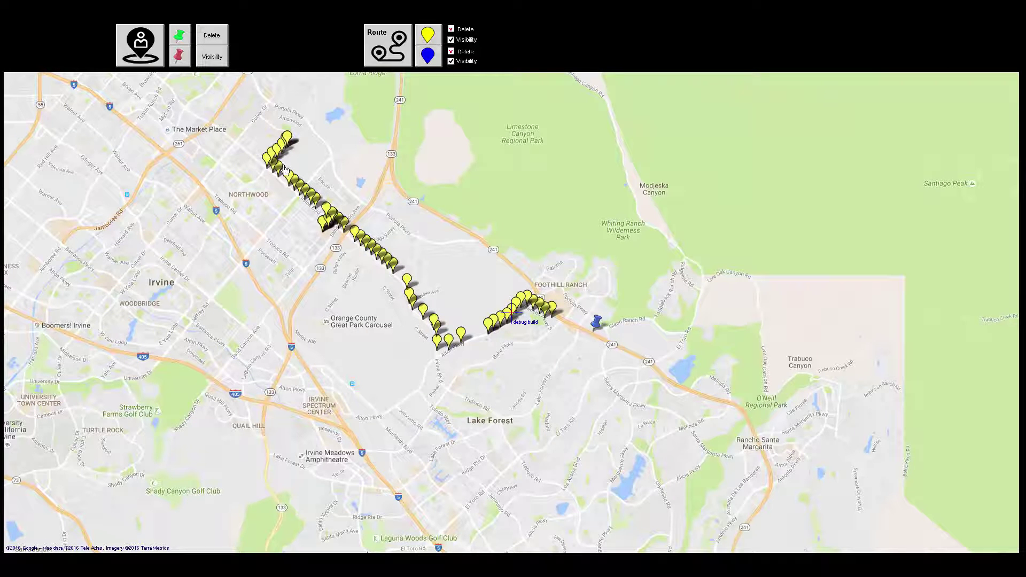
Step: Open the message popup of a yellow route marker near Northwood and close it
left_click(326, 209)
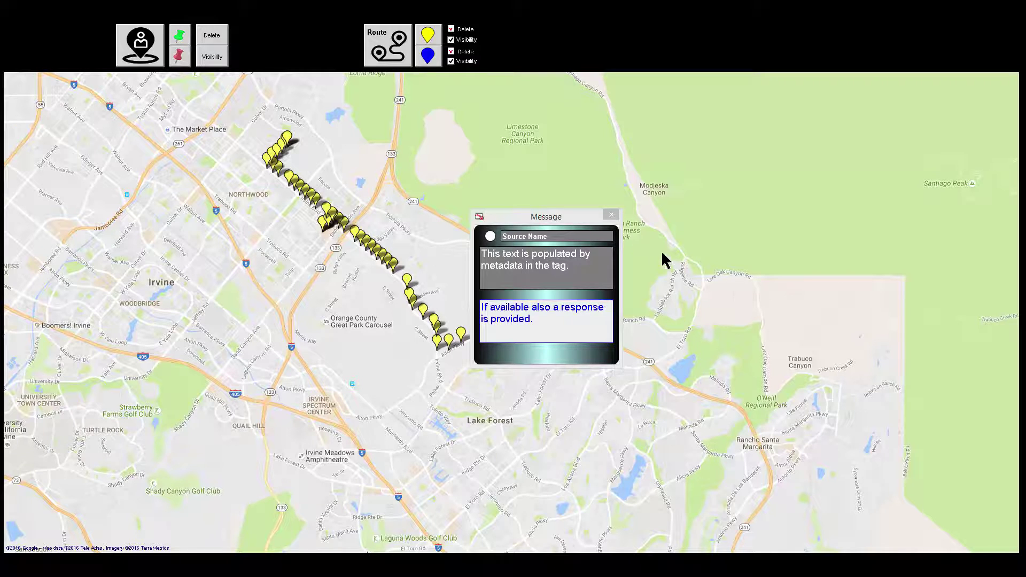
left_click(615, 219)
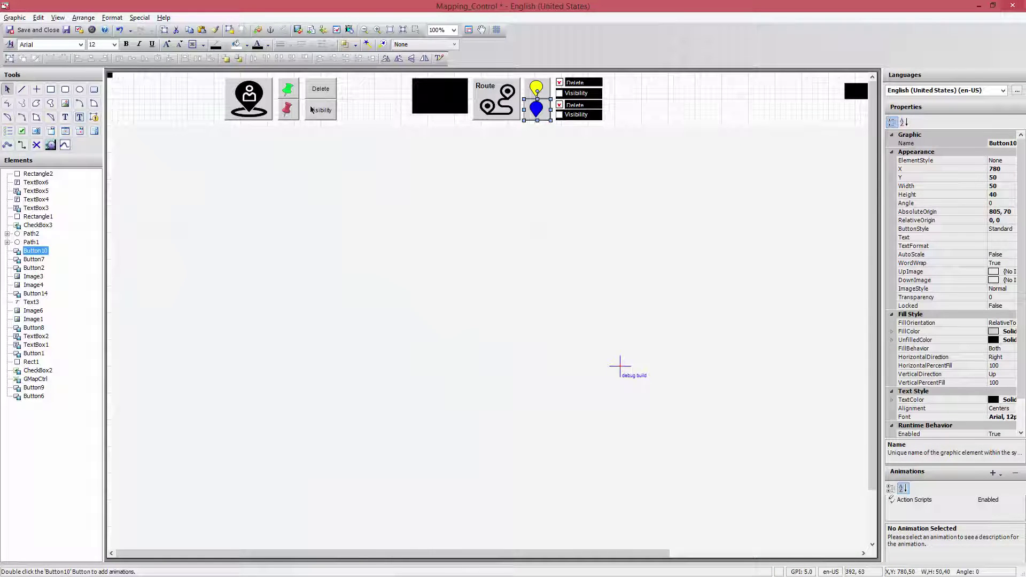
Step: In the Mapping_Control graphic, examine the location button's action script and its Carrier_A37B latitude and longitude references, leaving it unmodified
left_click(218, 146)
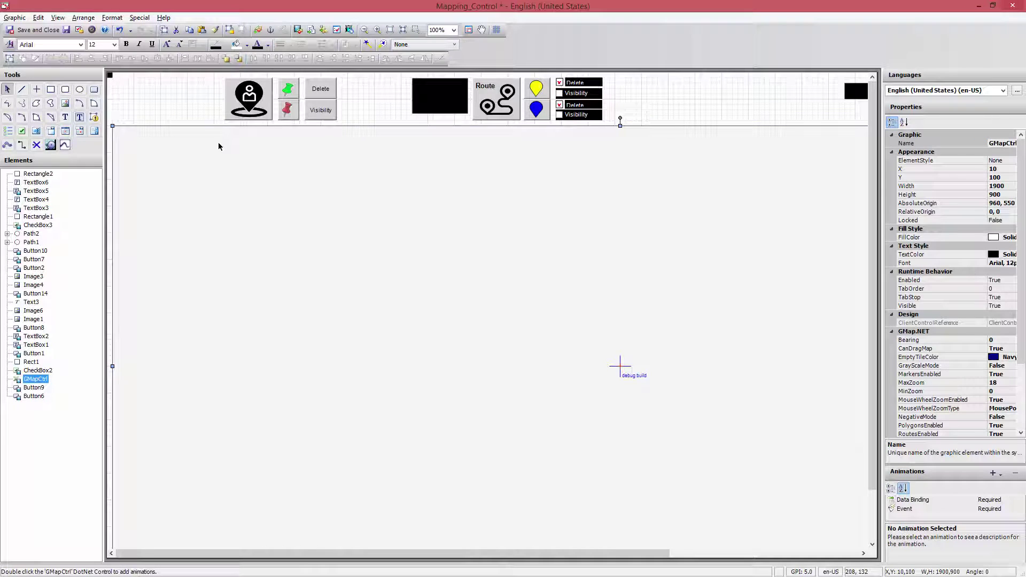
double_click(272, 94)
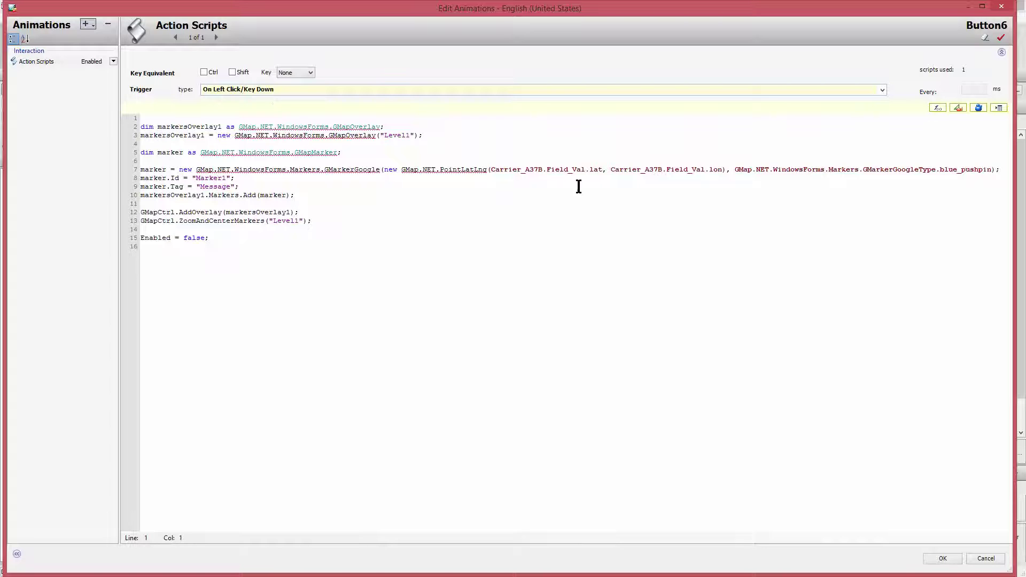
left_click_drag(603, 170, 492, 170)
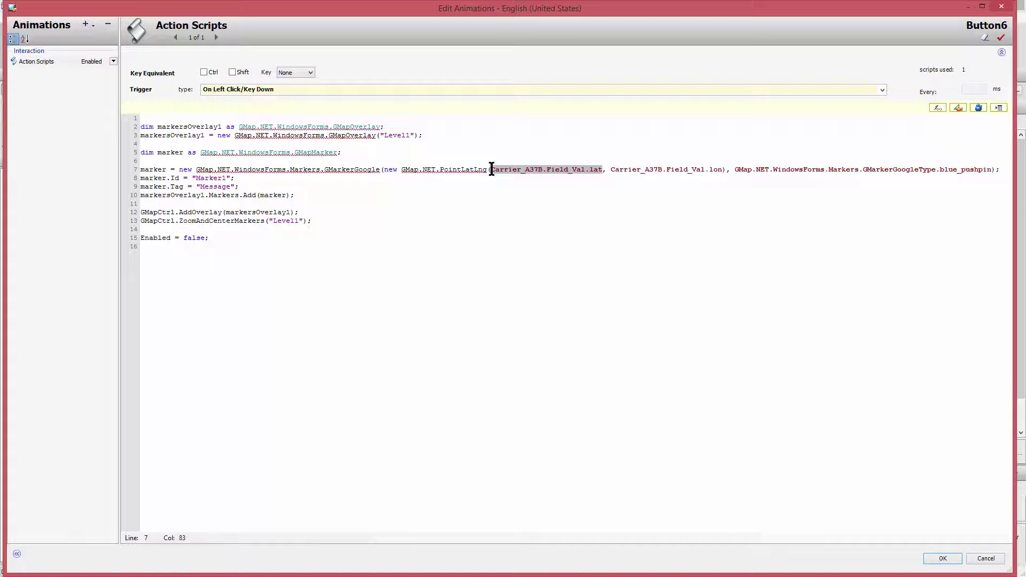
left_click(612, 170)
left_click_drag(613, 170, 724, 170)
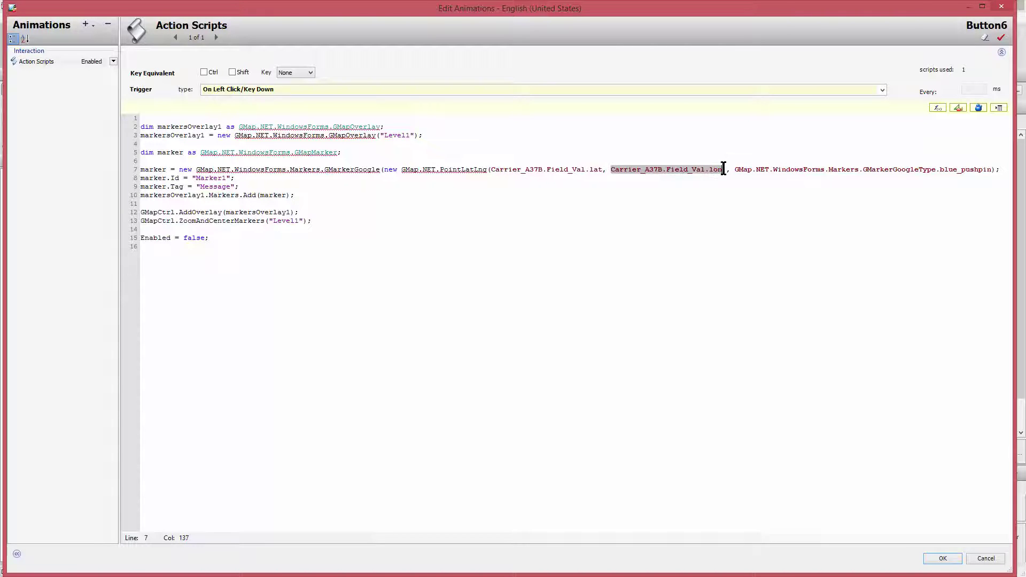
left_click(985, 559)
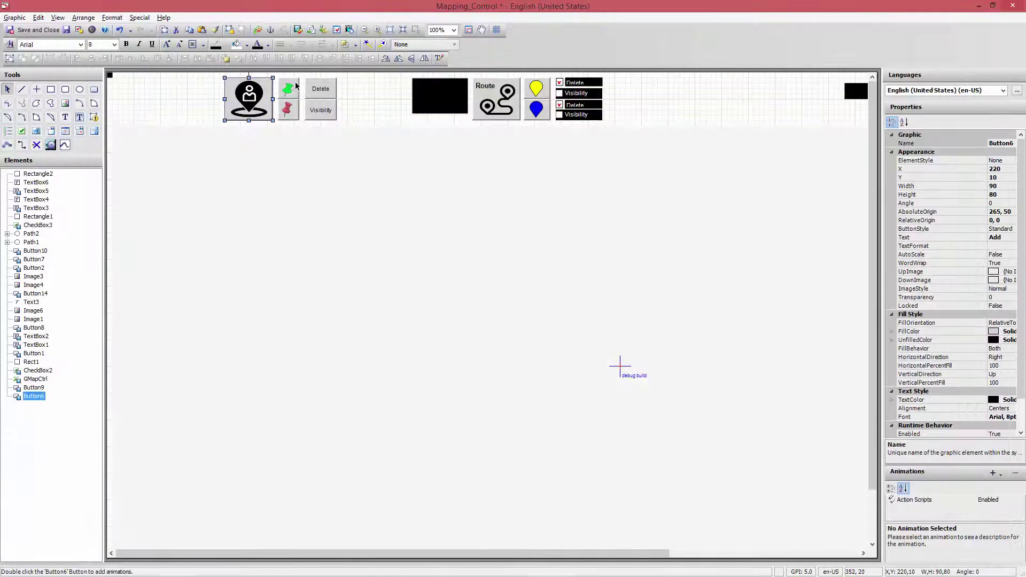
Step: Examine the green pushpin button's action script, including the Carrier_A37B.Field_Val.lat reference, and close it without edits
double_click(297, 86)
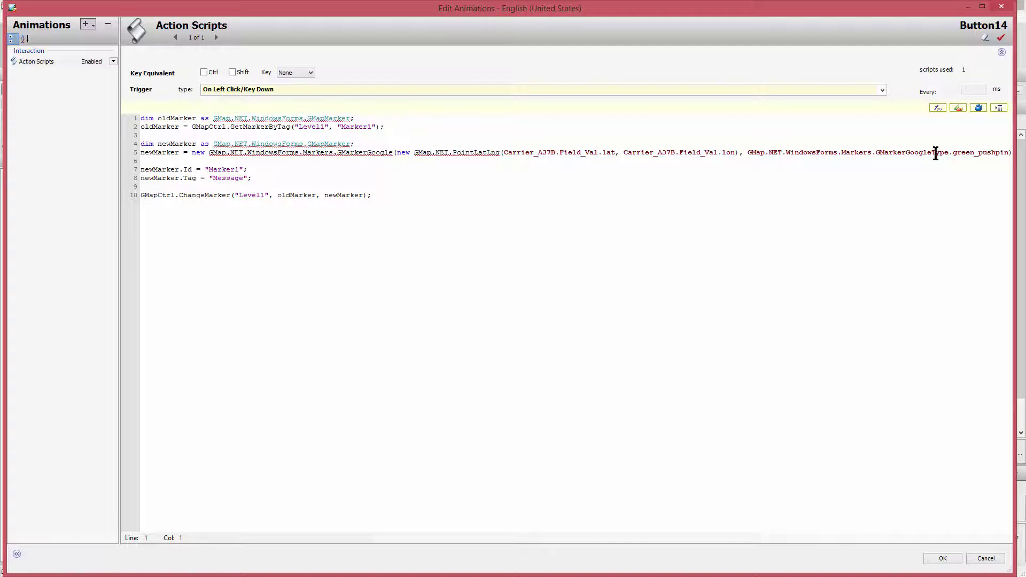
left_click_drag(735, 152, 503, 149)
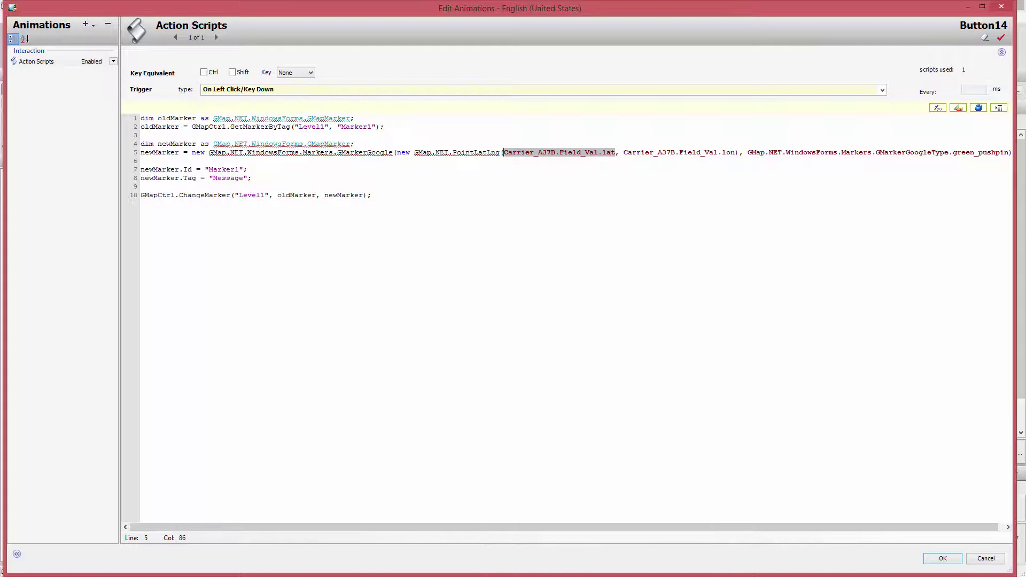
left_click(1001, 6)
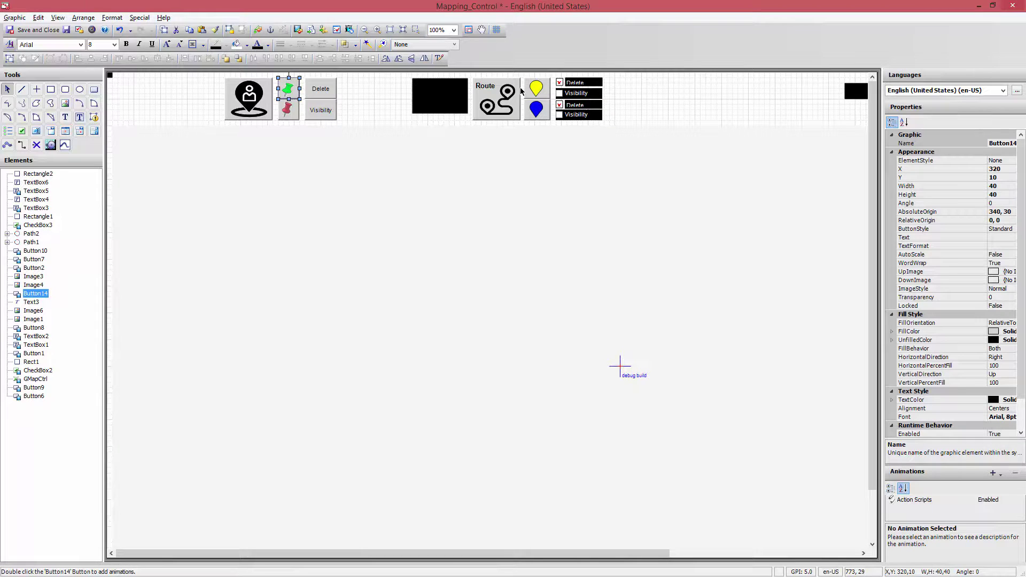
Step: Examine the yellow route marker button's action script, including the Carrier_A37B.Lat_Array reference in the loop
double_click(550, 84)
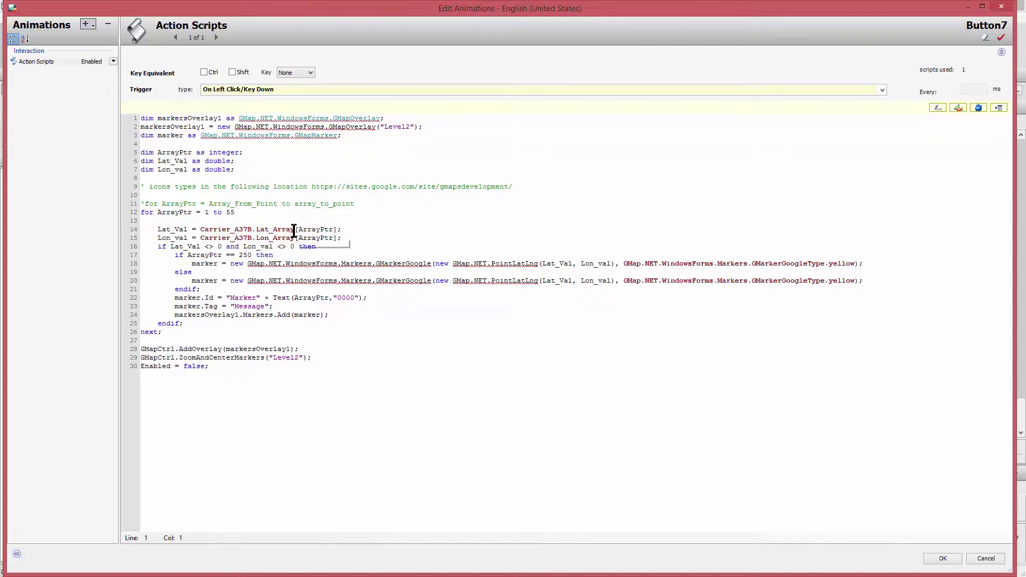
left_click_drag(295, 229, 200, 230)
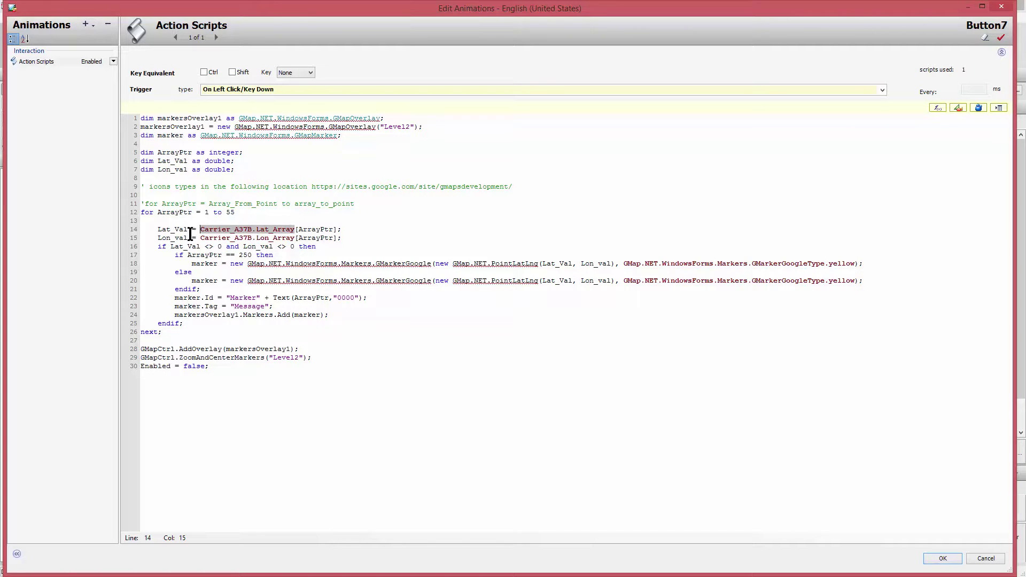